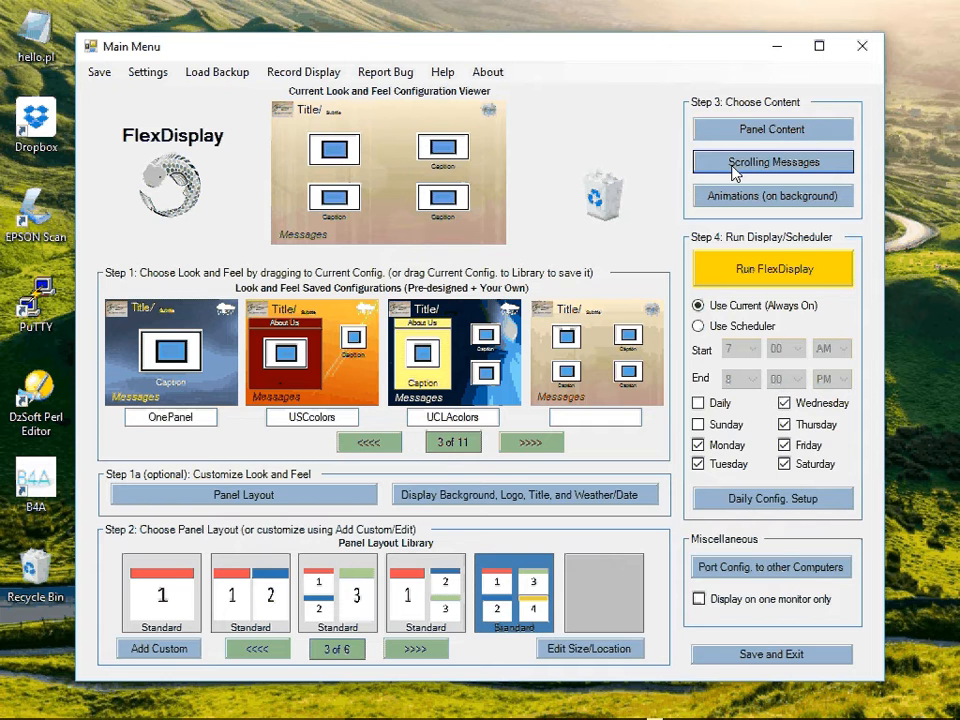
Step: Add the NY Times feed from the News Feed Library to the scrolling messages and mark it as in use
click(735, 172)
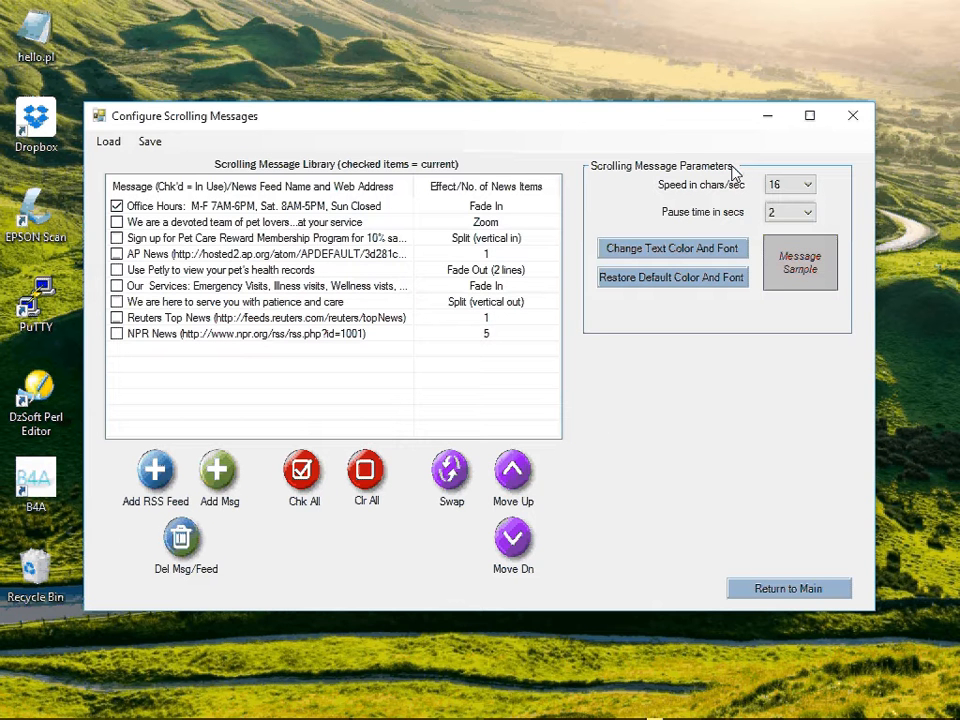
click(157, 474)
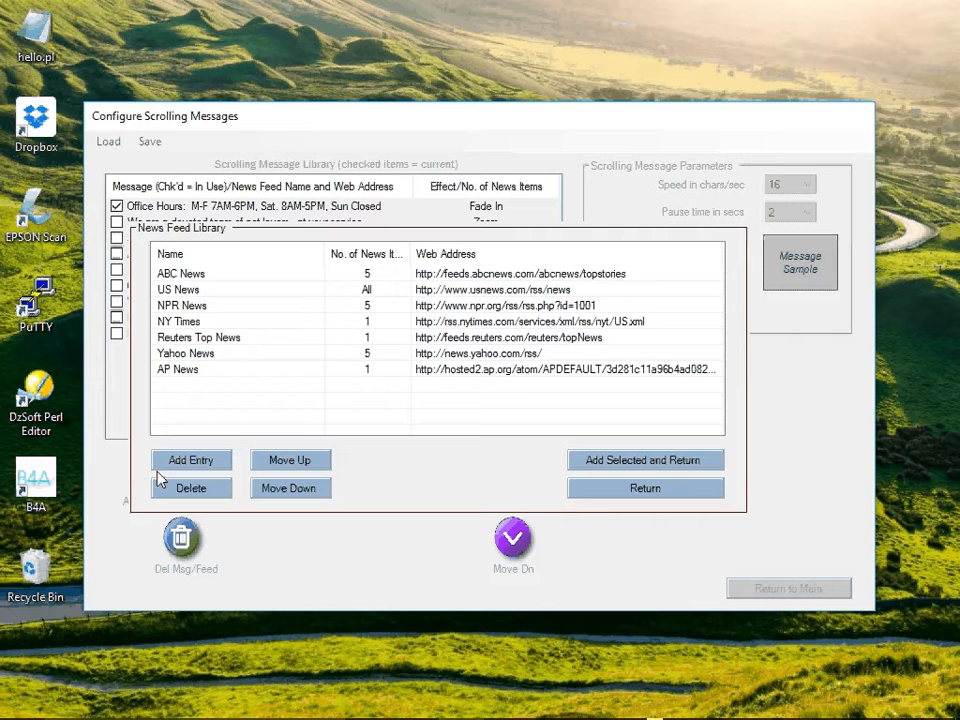
click(183, 323)
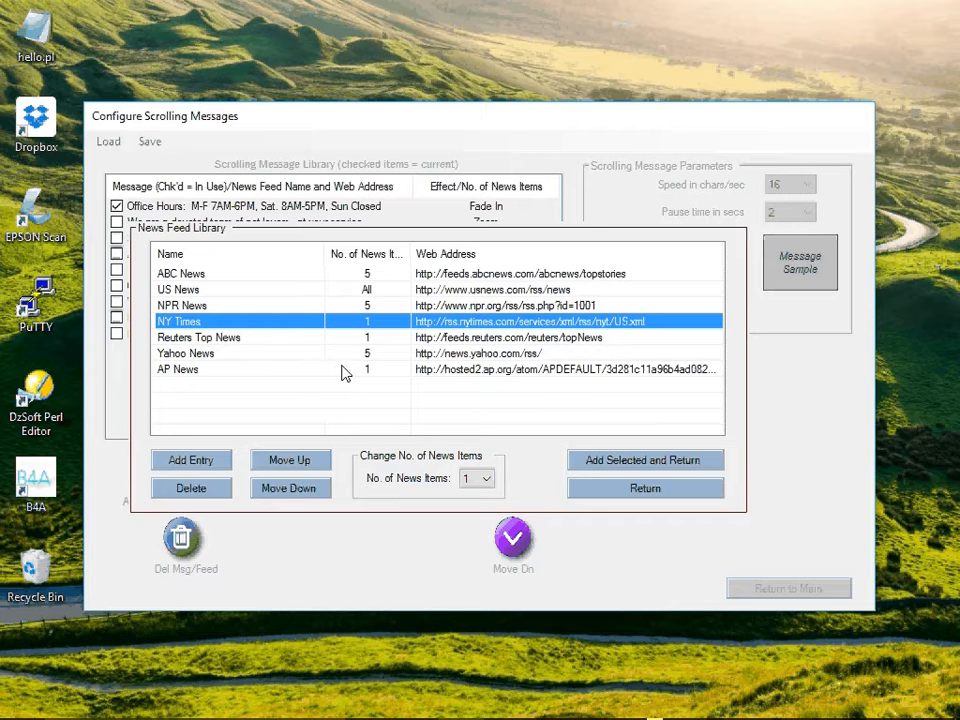
click(633, 463)
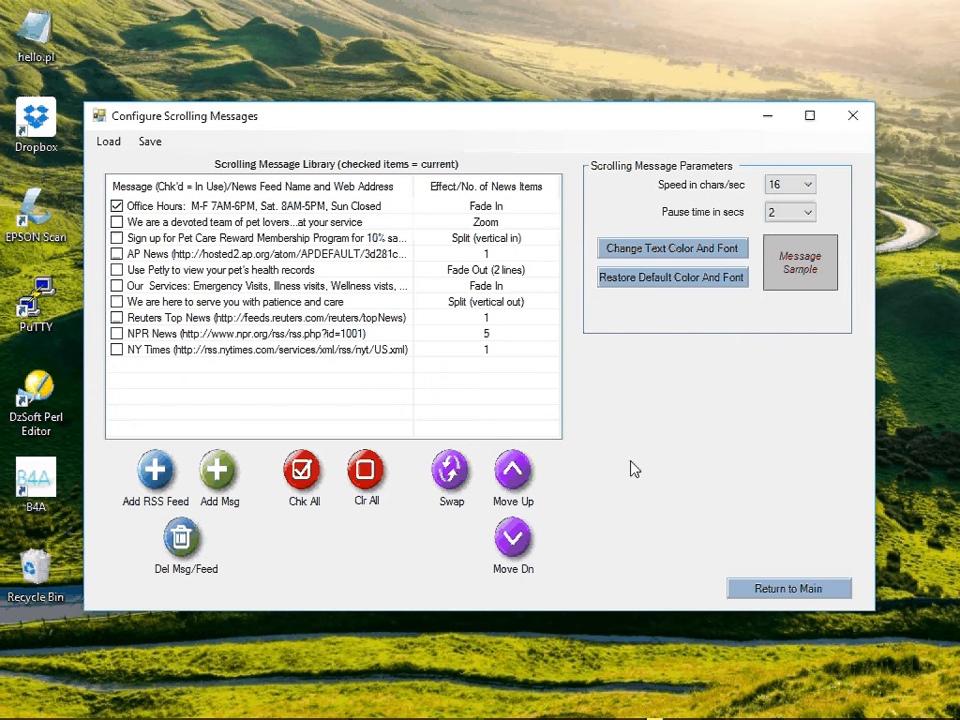
click(117, 350)
Step: Start a new entry in the News Feed Library and search the web for "RSS news feed" from it
click(157, 510)
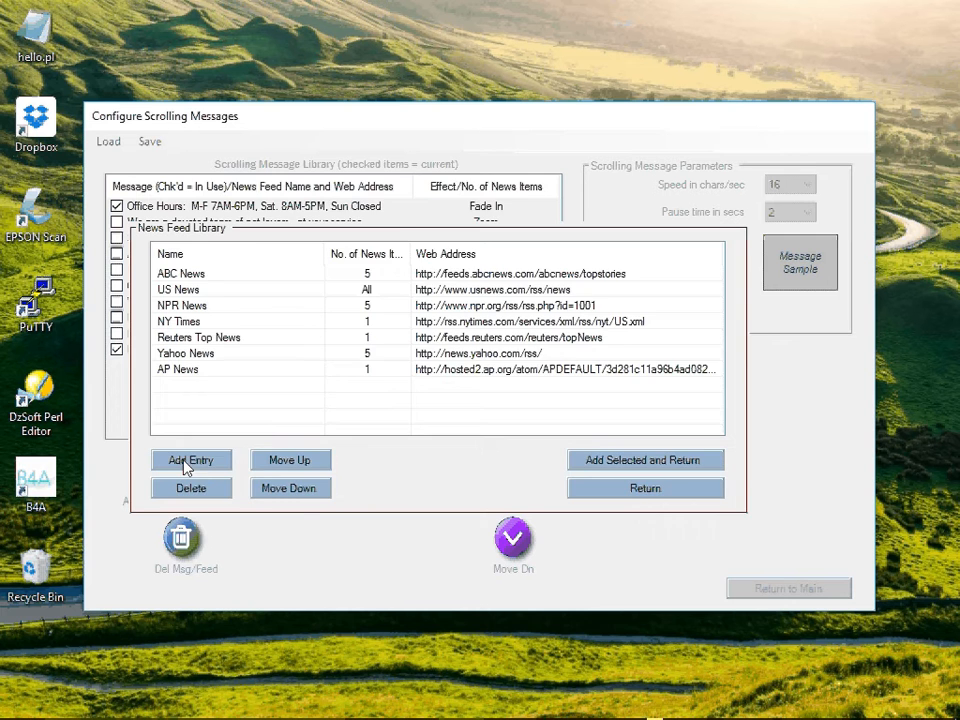
click(186, 462)
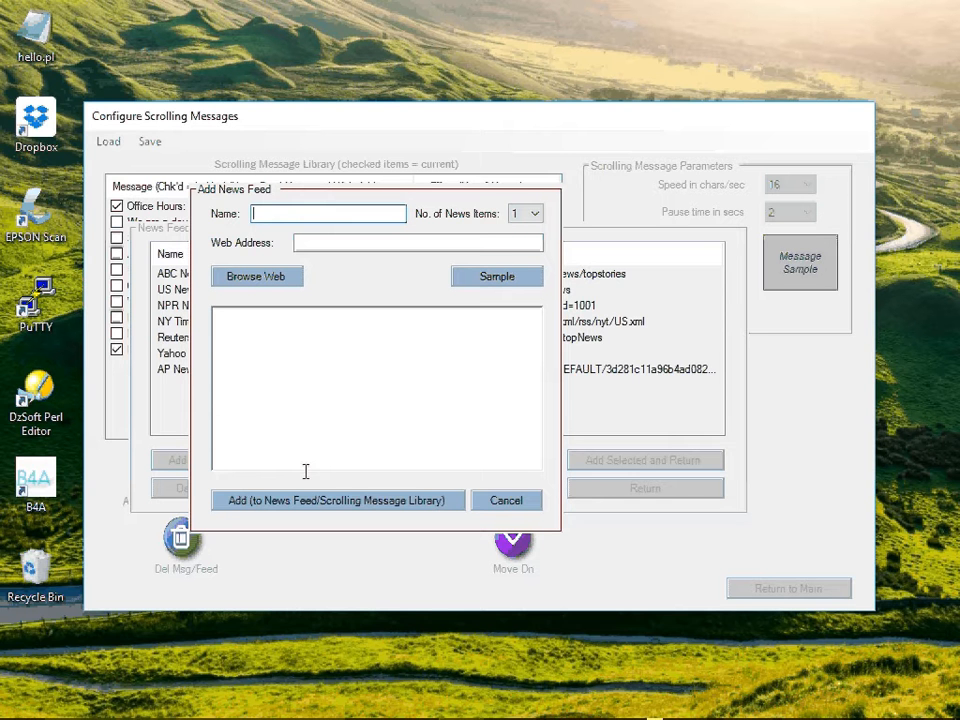
click(268, 278)
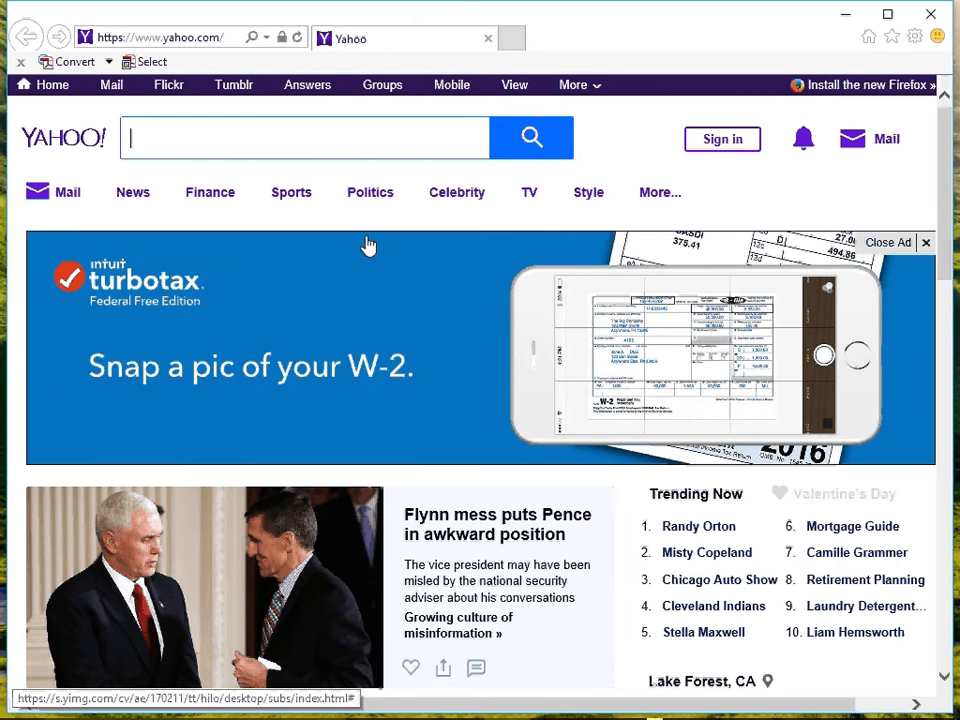
text(RSS)
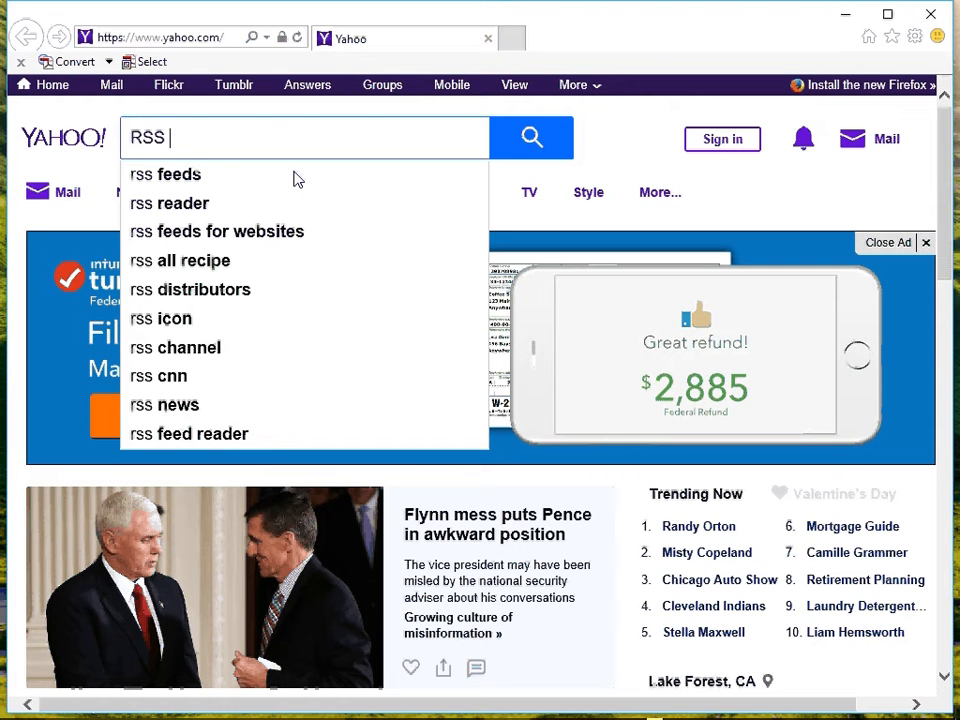
text( new)
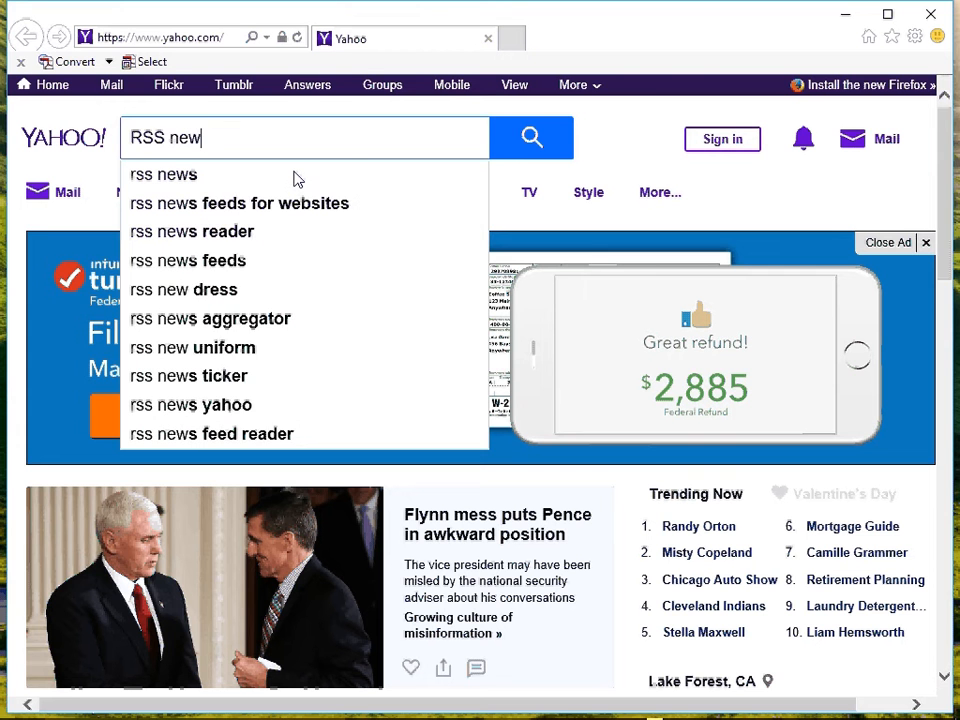
text(s f)
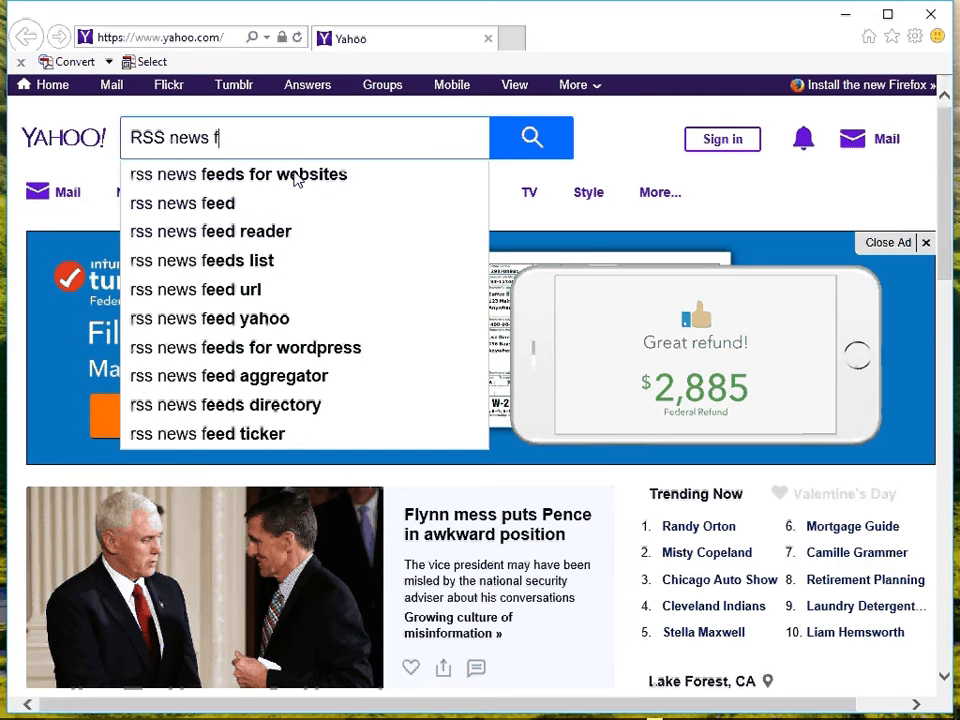
text(eed)
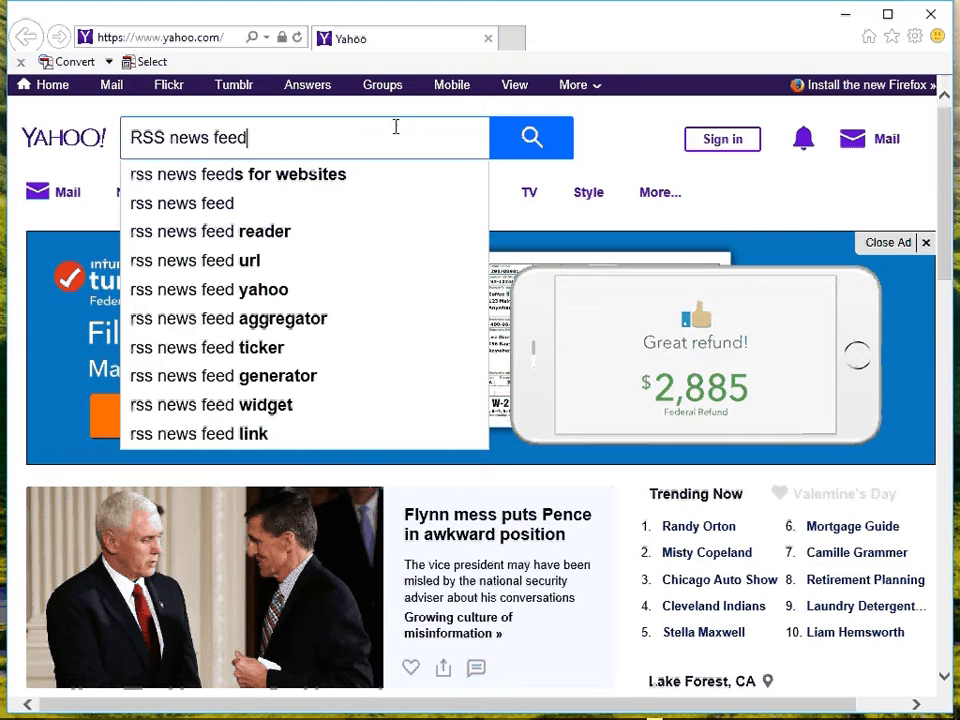
click(530, 141)
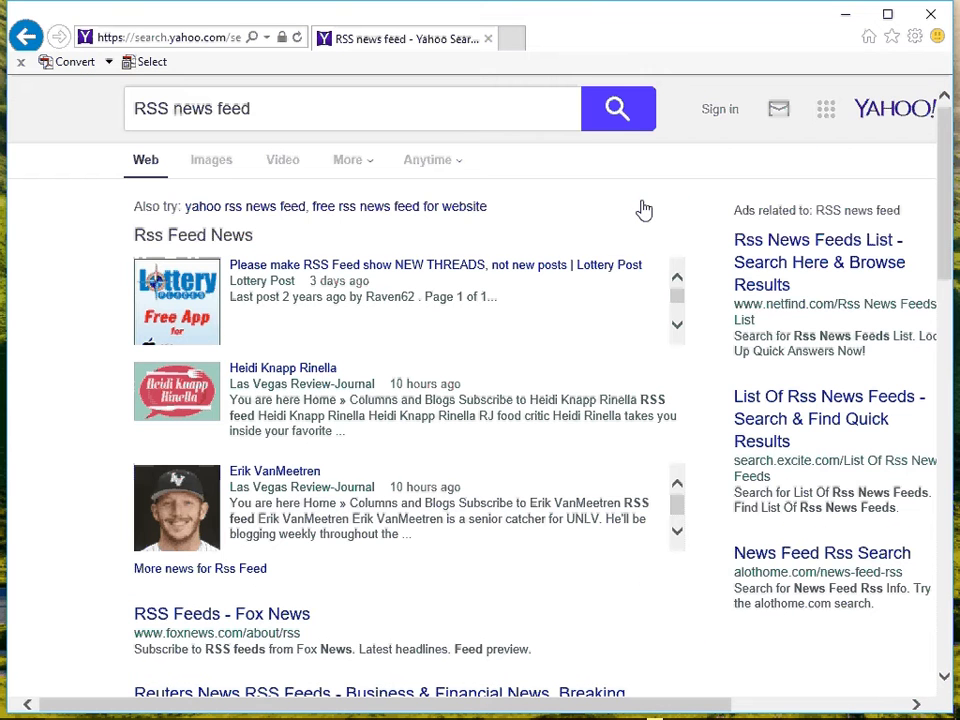
Step: Open CNN's RSS page from the search results and view its Top Stories feed
scroll(690, 410, down, 3)
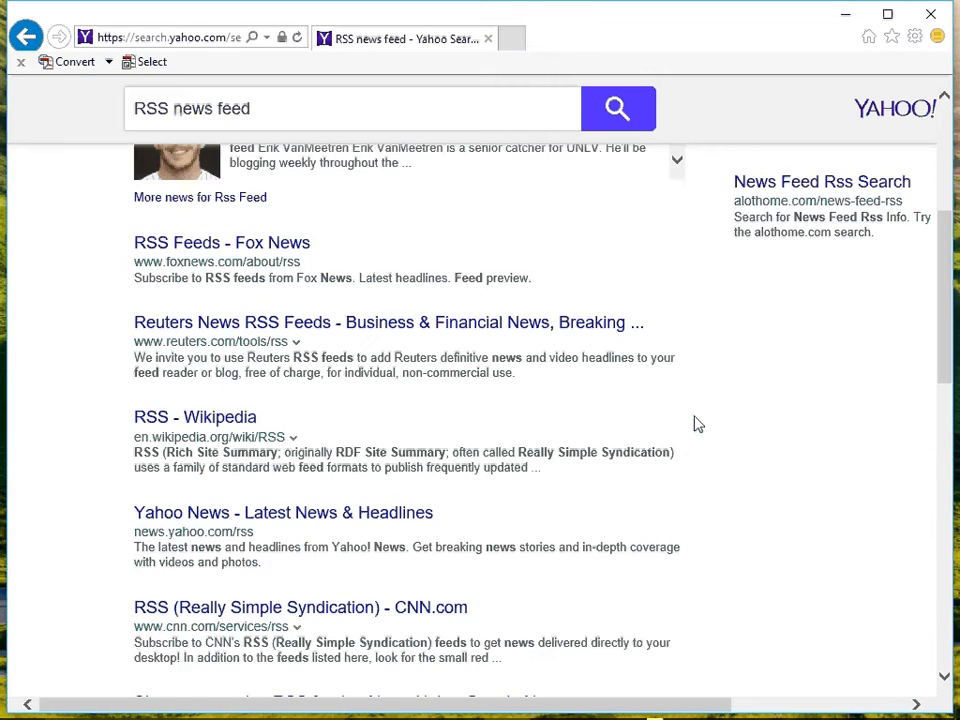
scroll(696, 424, down, 2)
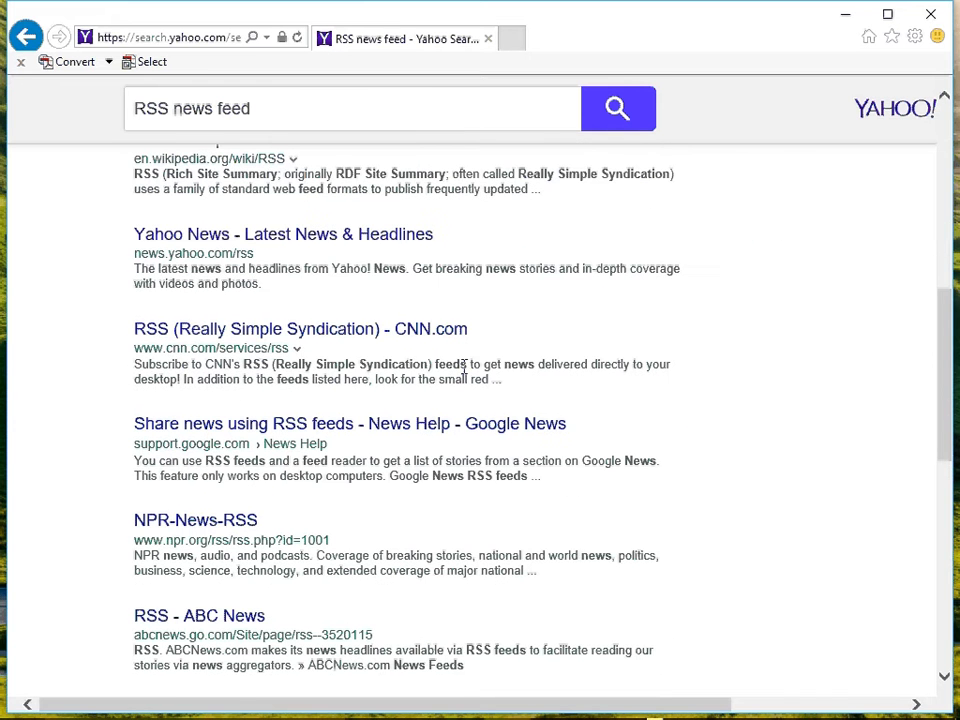
click(407, 339)
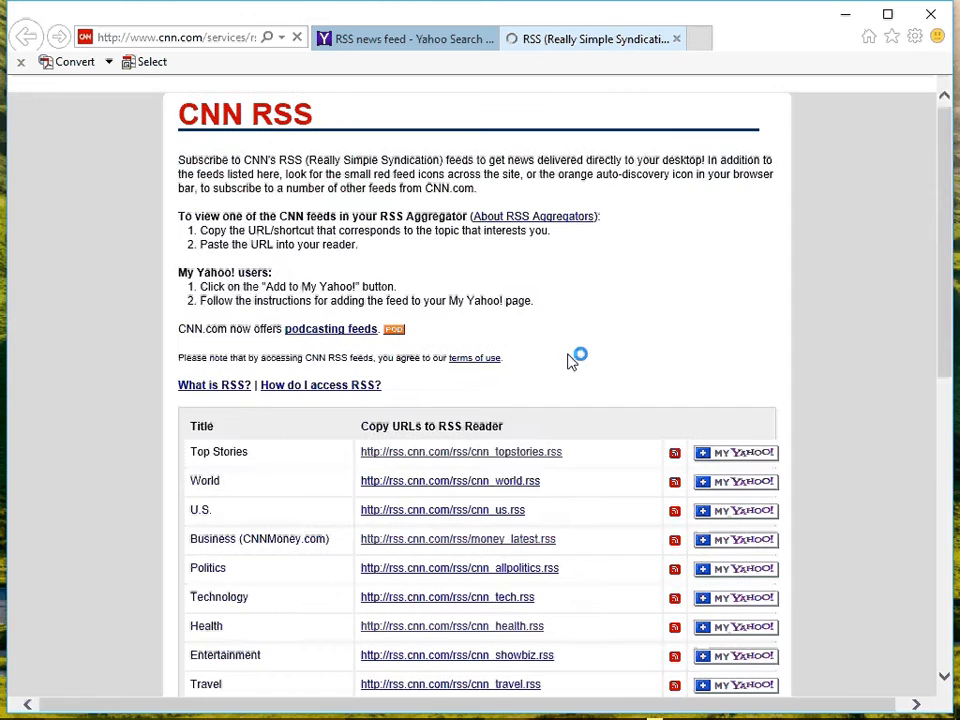
scroll(570, 362, down, 2)
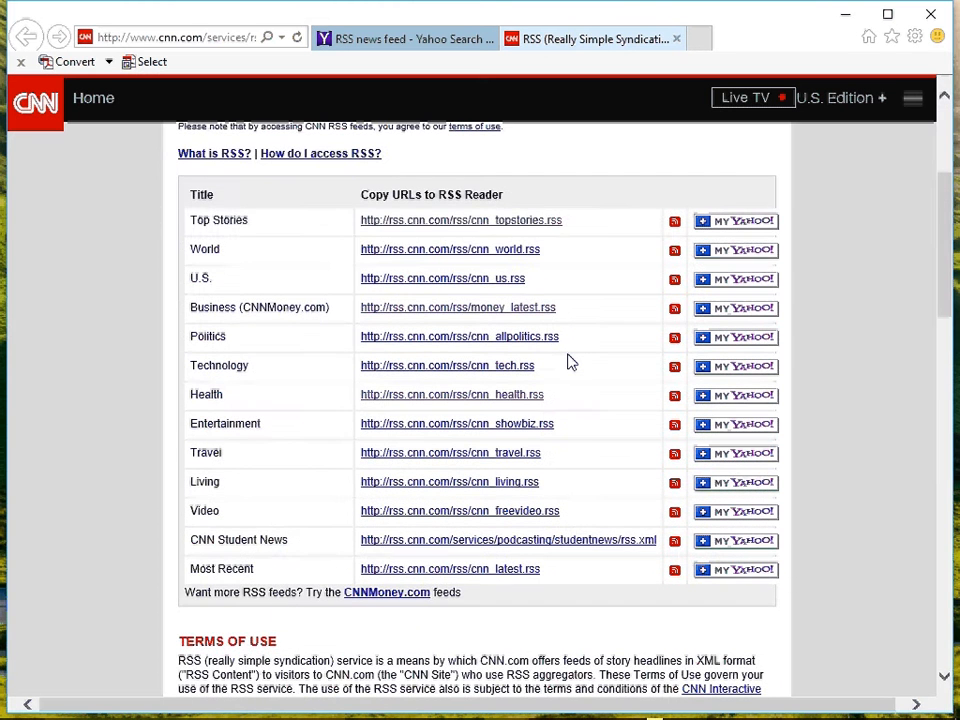
scroll(570, 362, up, 1)
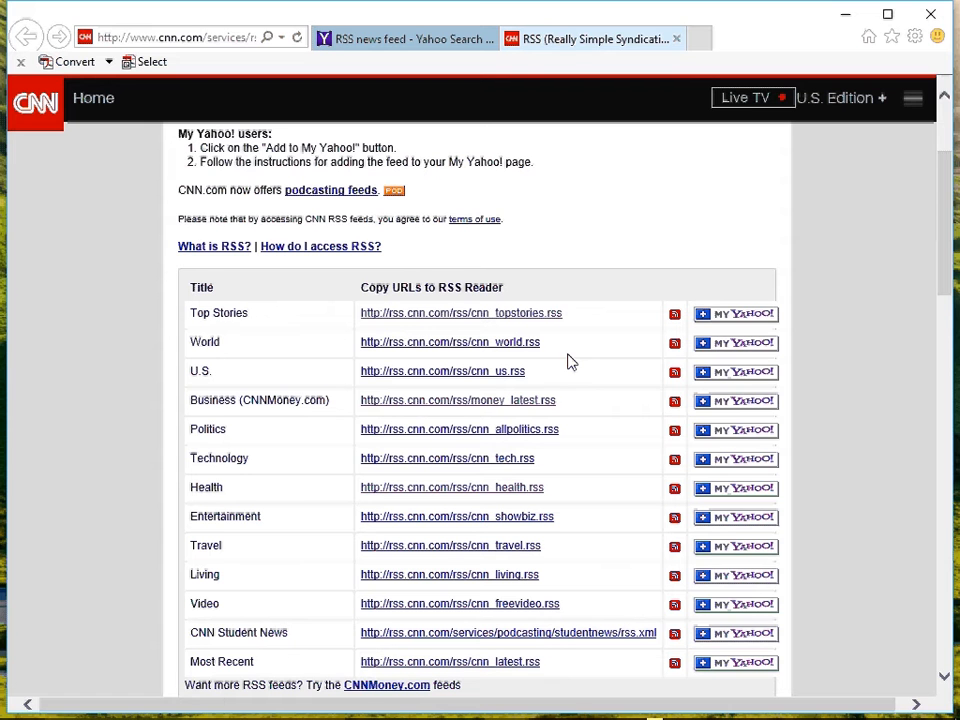
click(422, 314)
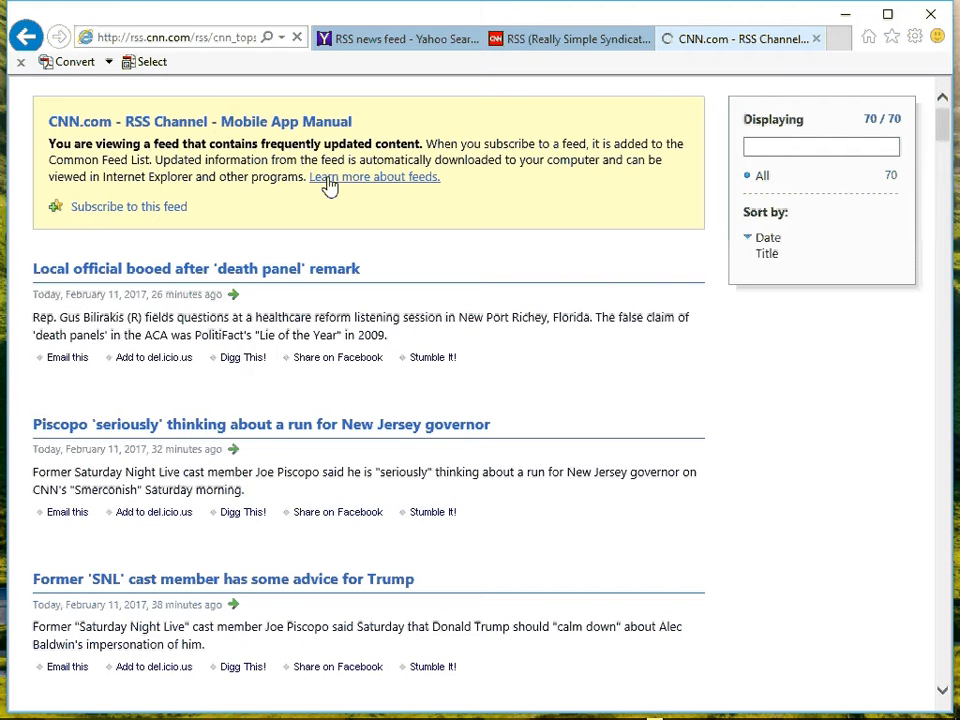
scroll(340, 294, down, 2)
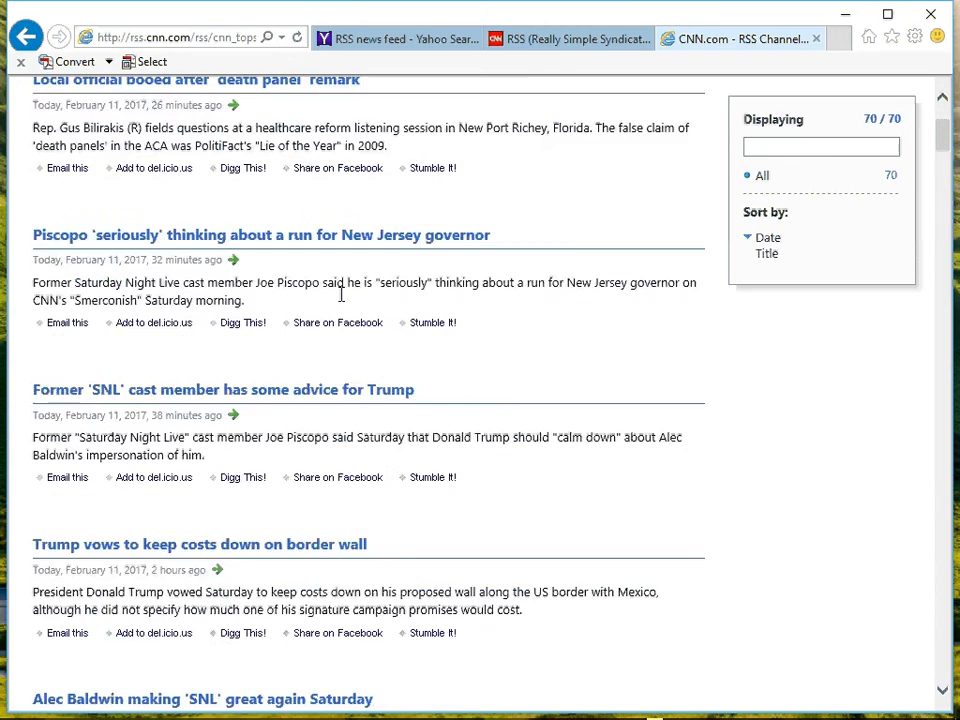
scroll(340, 294, up, 2)
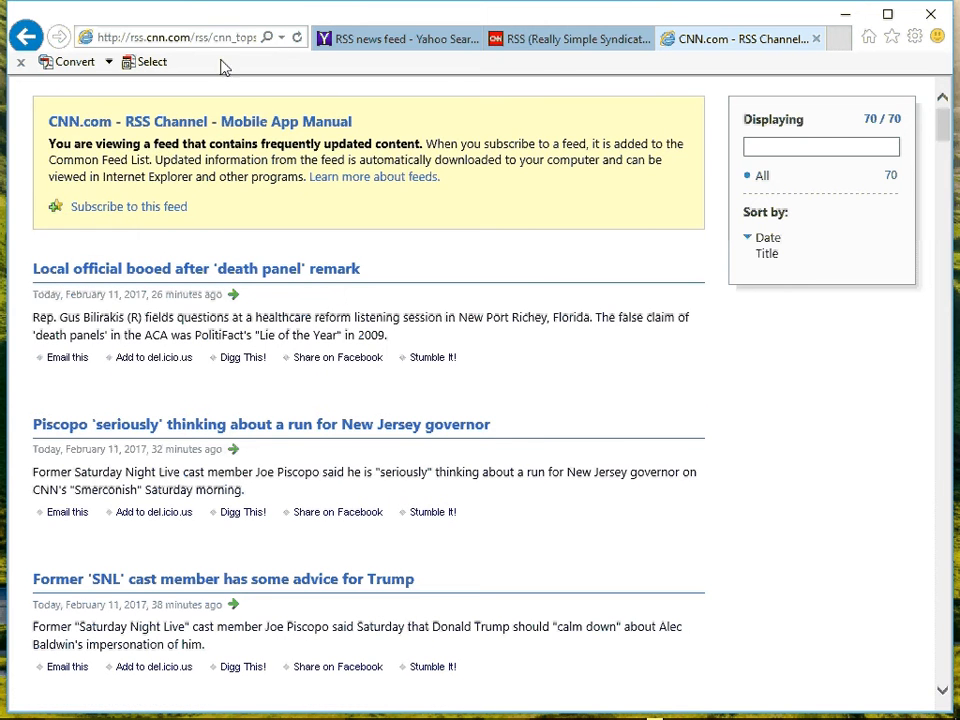
Step: Copy the web address of the CNN Top Stories feed and close all browser tabs
right_click(170, 44)
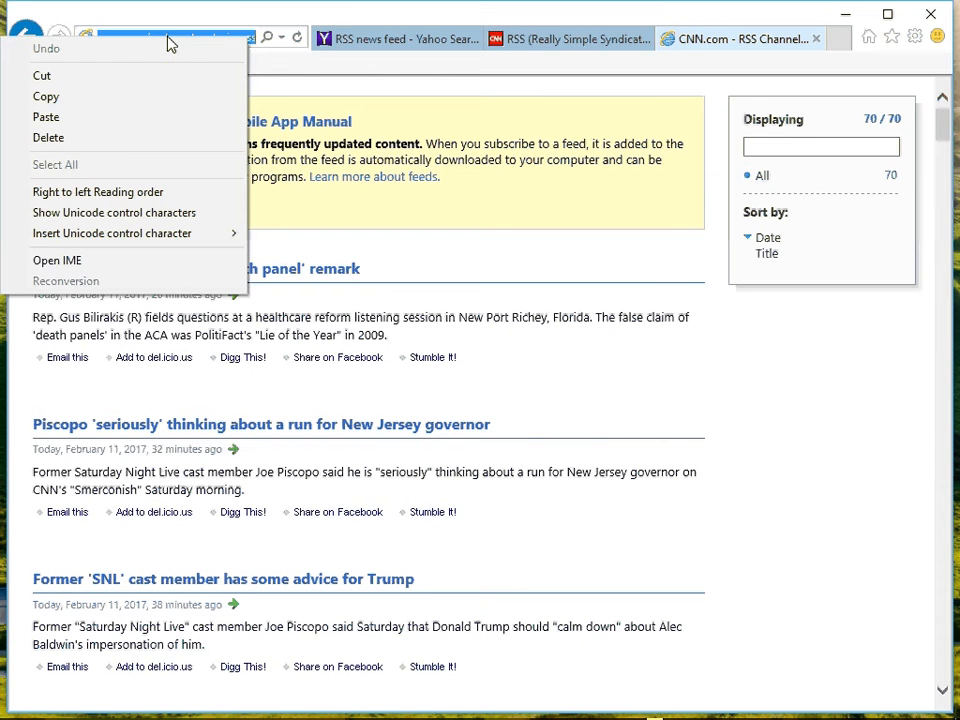
click(128, 99)
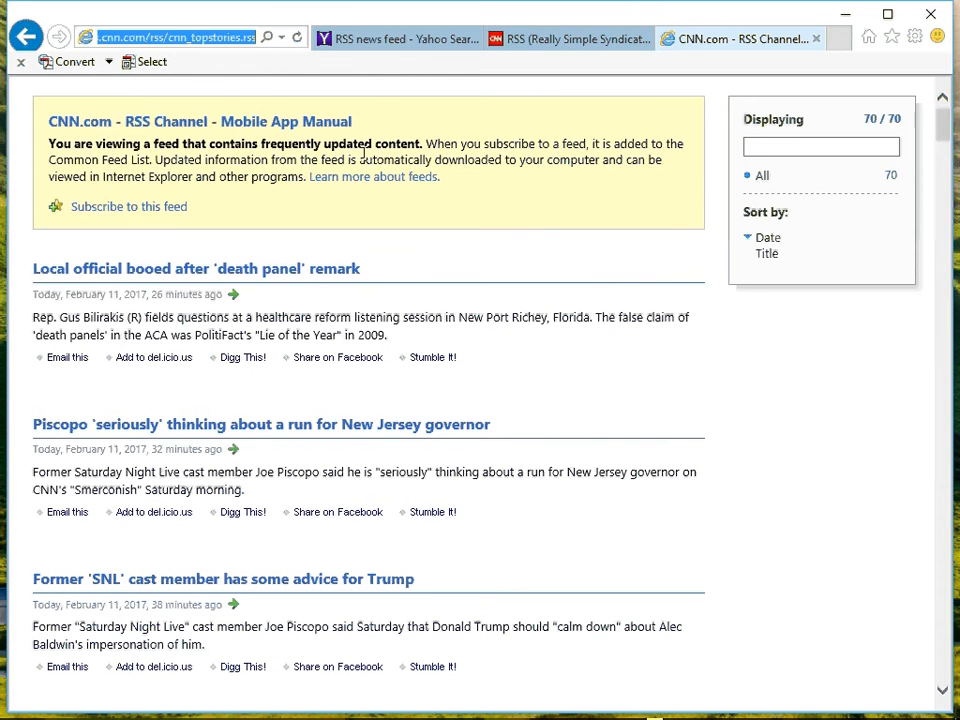
click(932, 18)
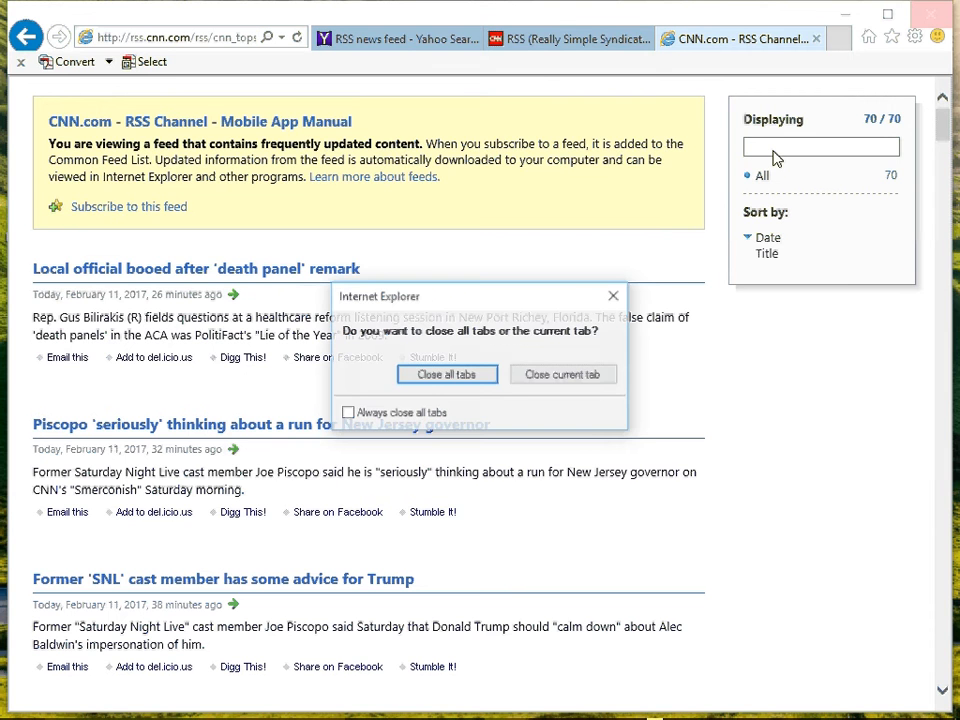
click(450, 377)
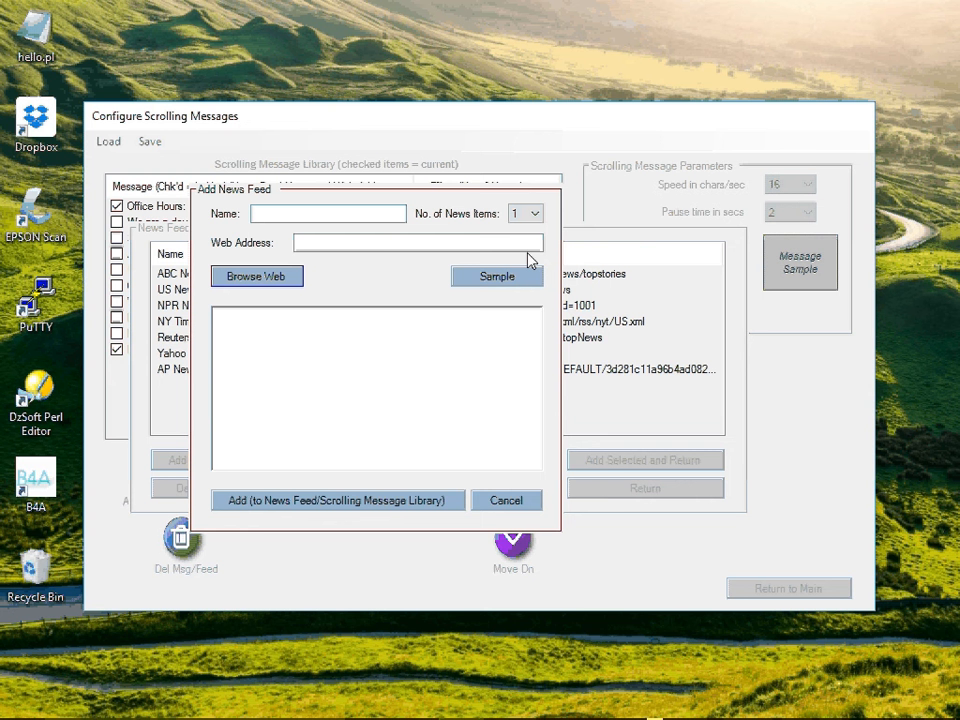
click(367, 243)
right_click(367, 245)
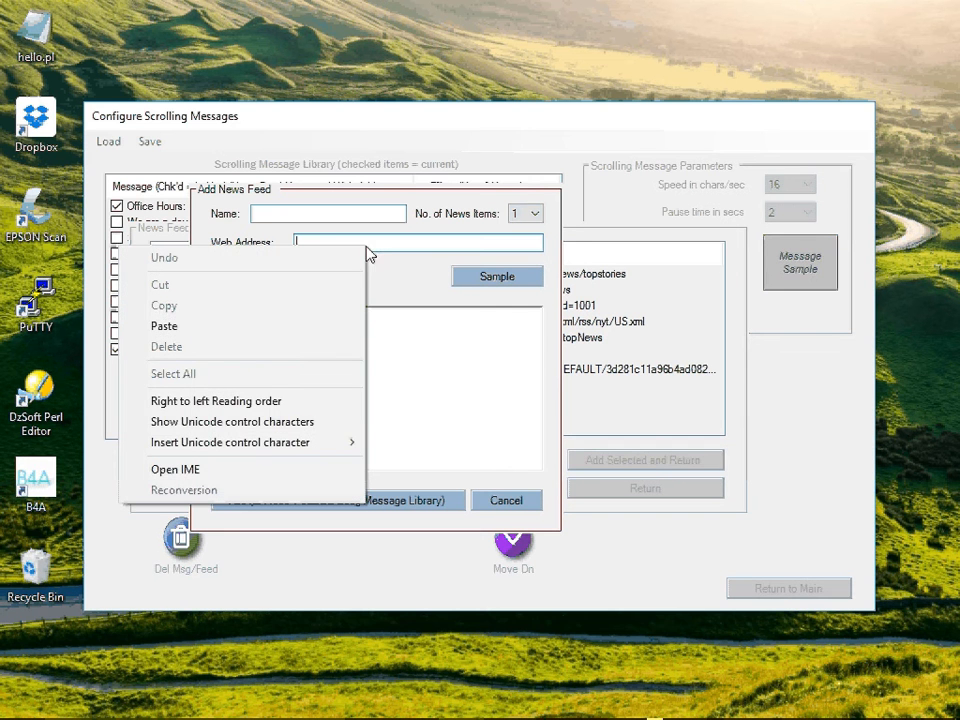
click(304, 330)
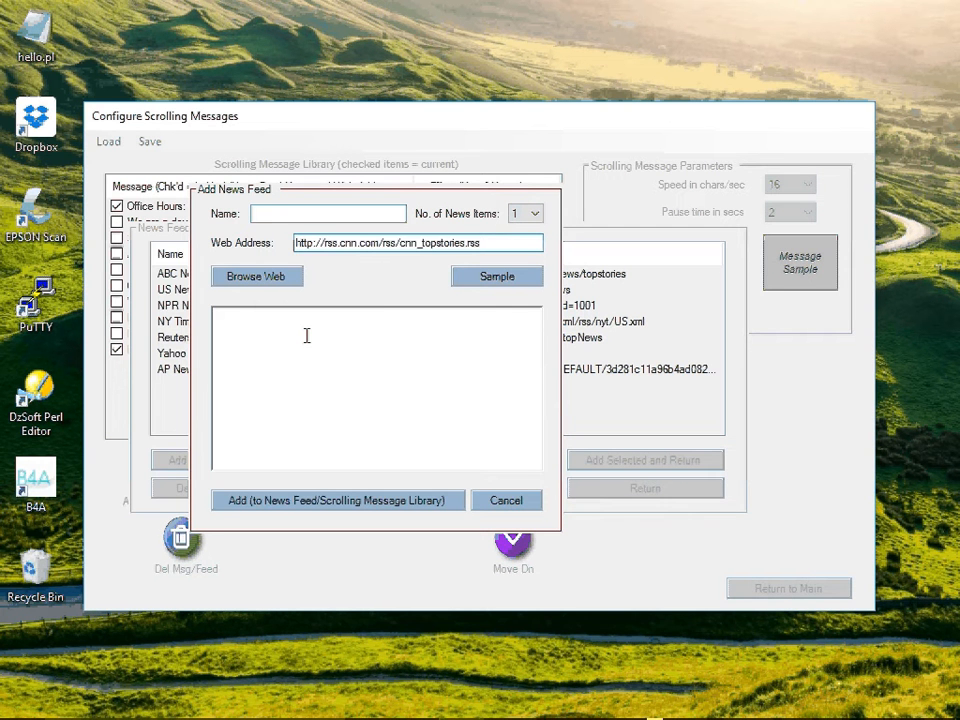
click(261, 212)
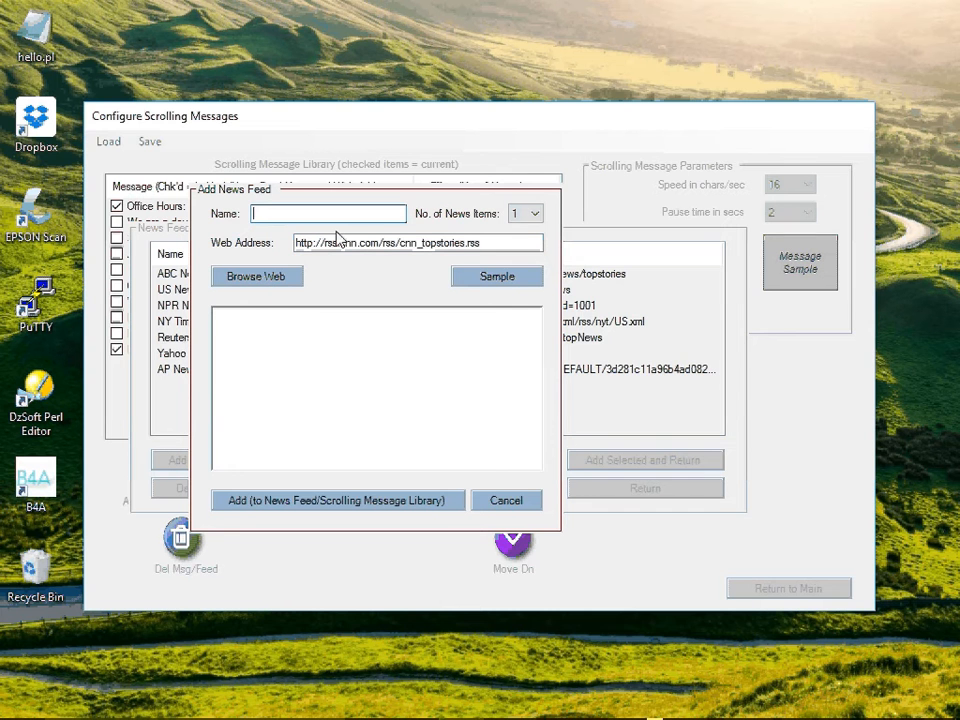
text(CNN Top Stories)
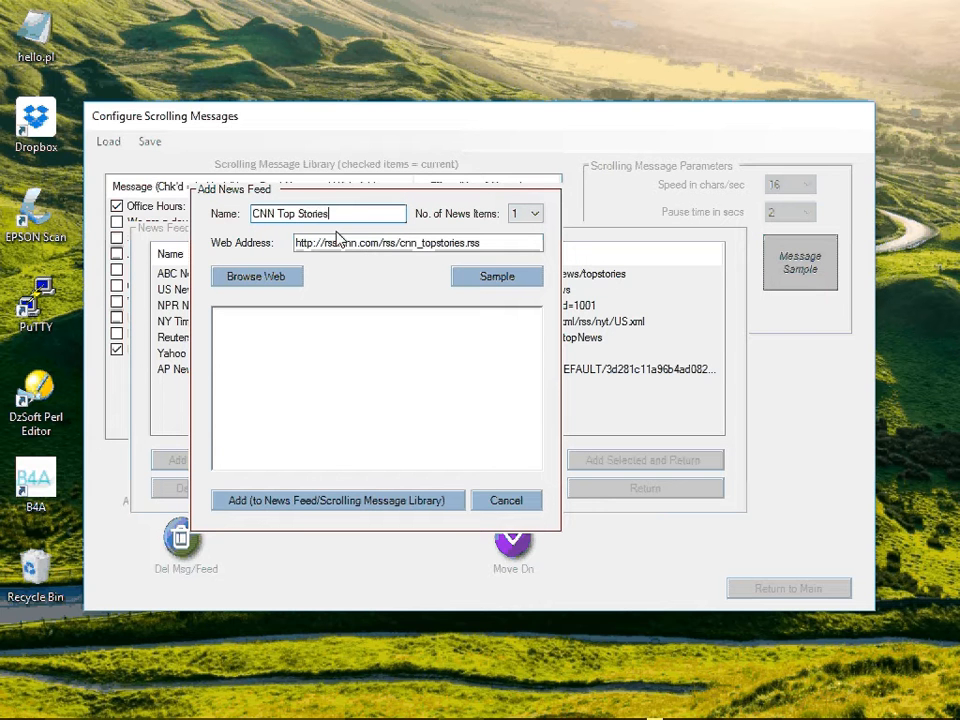
Step: Preview the feed's sample stories and add the feed to the libraries with the number of news items set to 2
click(514, 280)
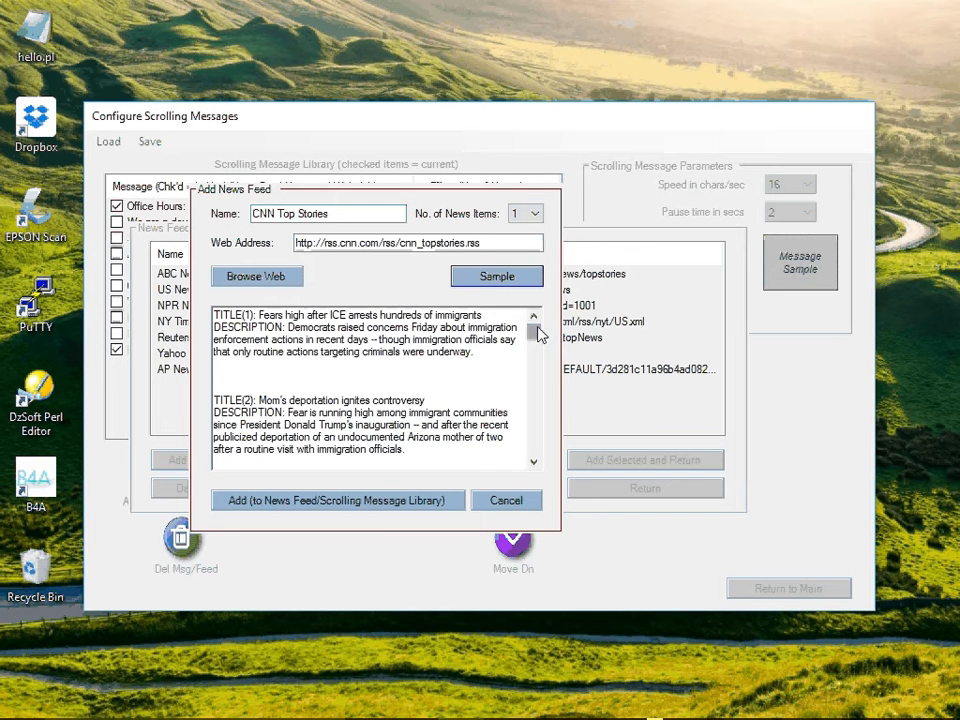
drag(539, 334, 545, 447)
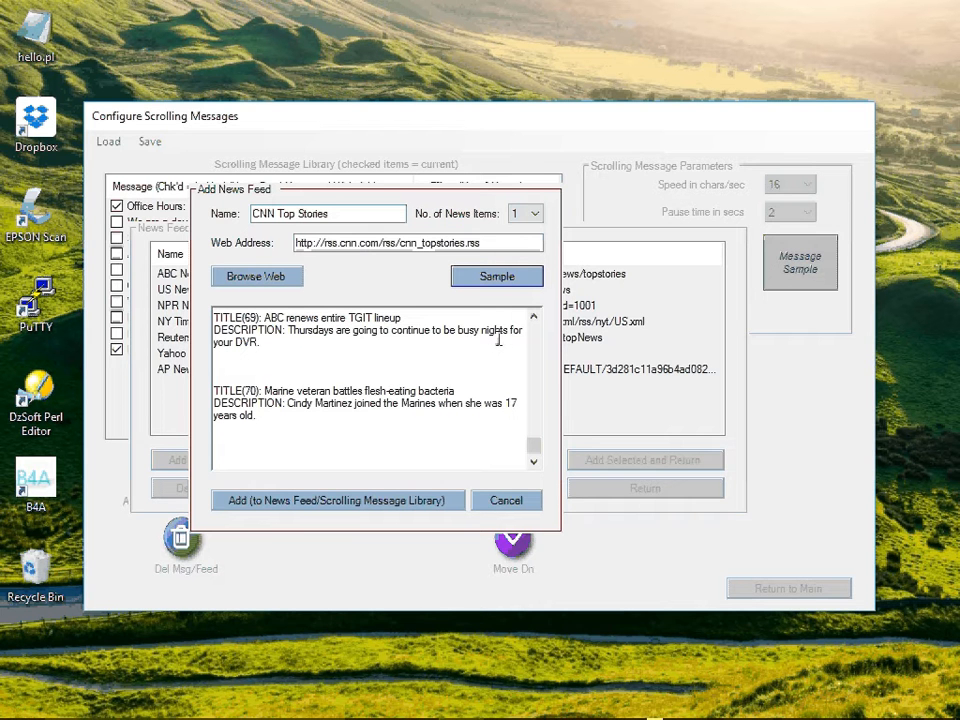
click(538, 220)
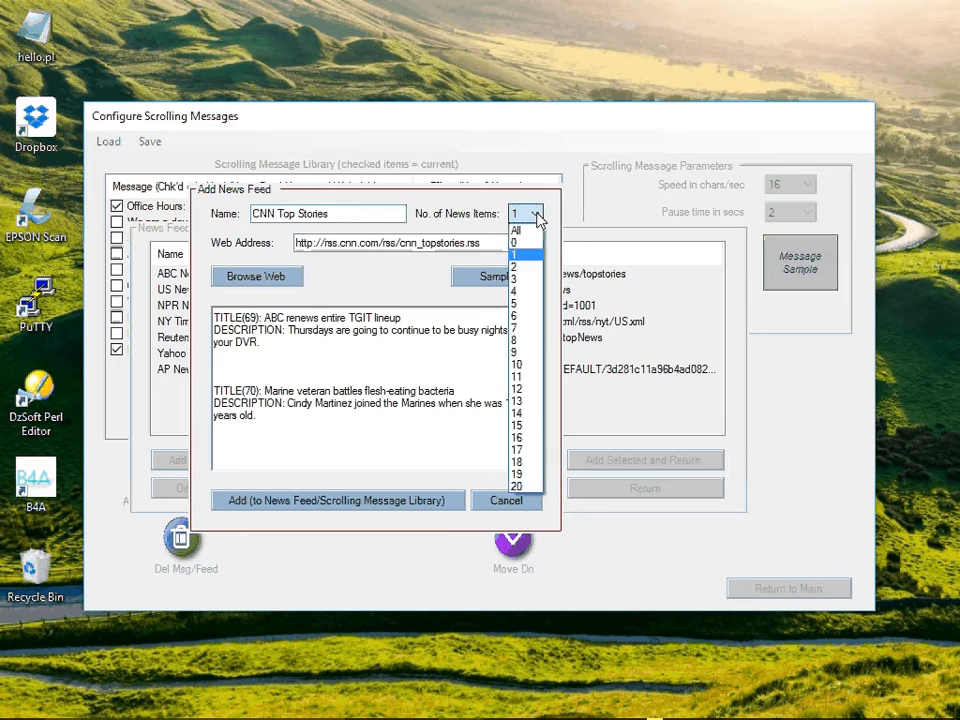
click(521, 267)
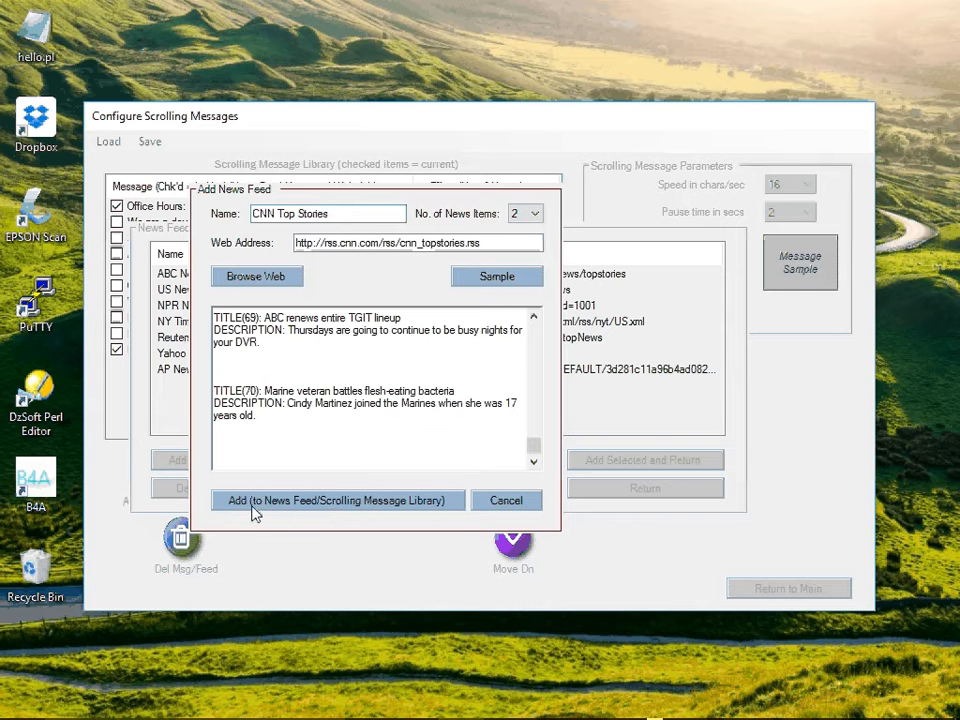
click(276, 504)
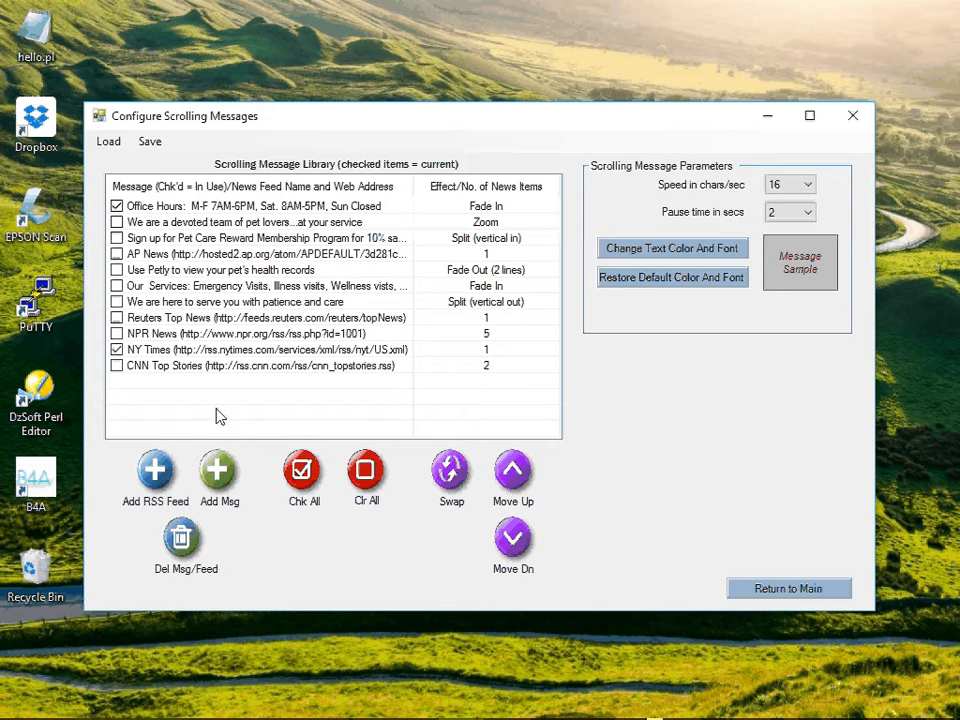
Step: Mark the CNN Top Stories feed as in use and take the NY Times feed out of use
click(118, 367)
click(117, 350)
Step: Check the available news item counts for the CNN Top Stories feed in the scrolling message library
click(183, 368)
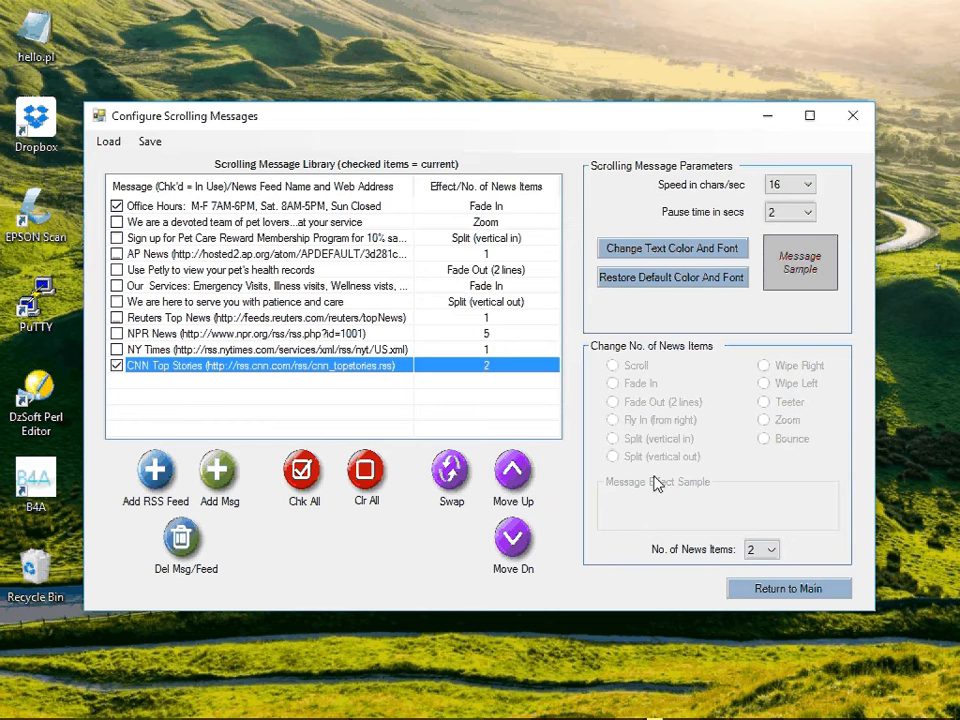
click(772, 552)
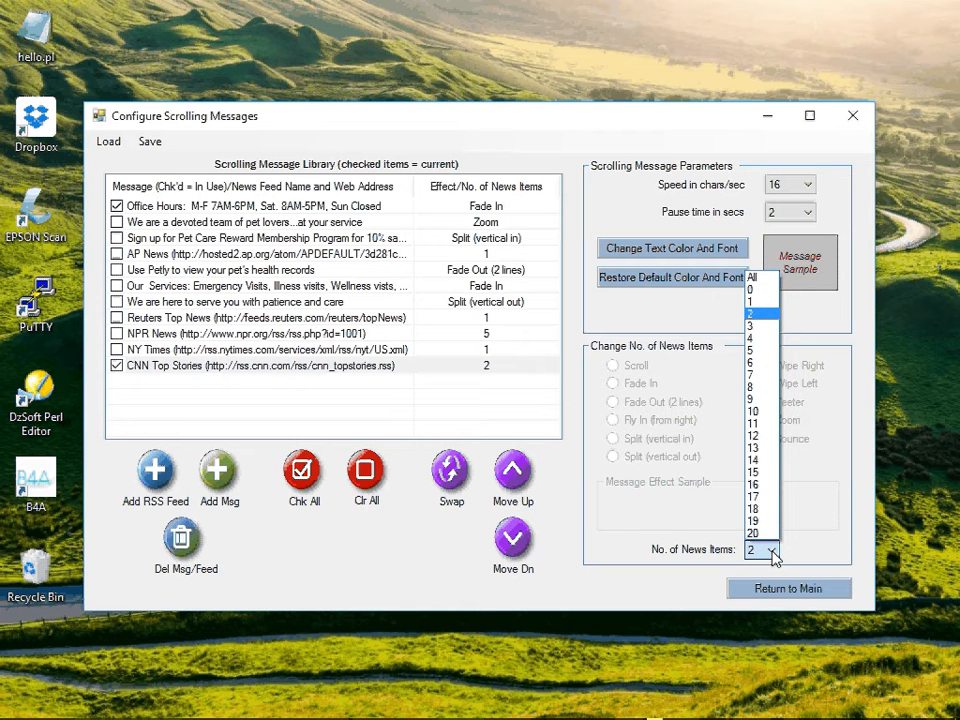
click(773, 553)
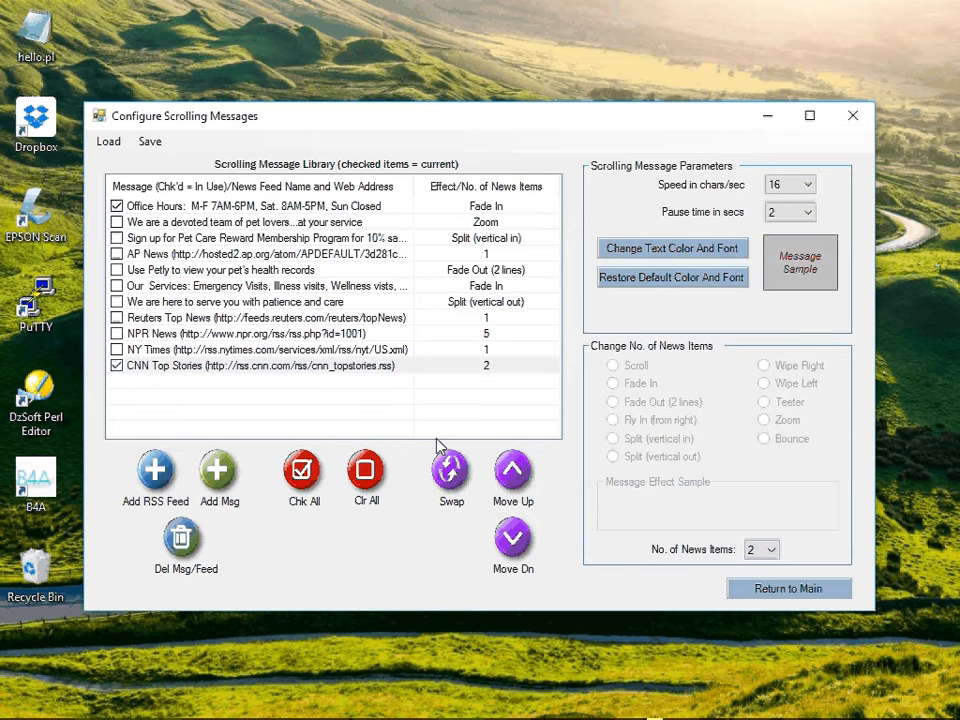
Step: Return to the main menu and run FlexDisplay with the current configuration
click(790, 589)
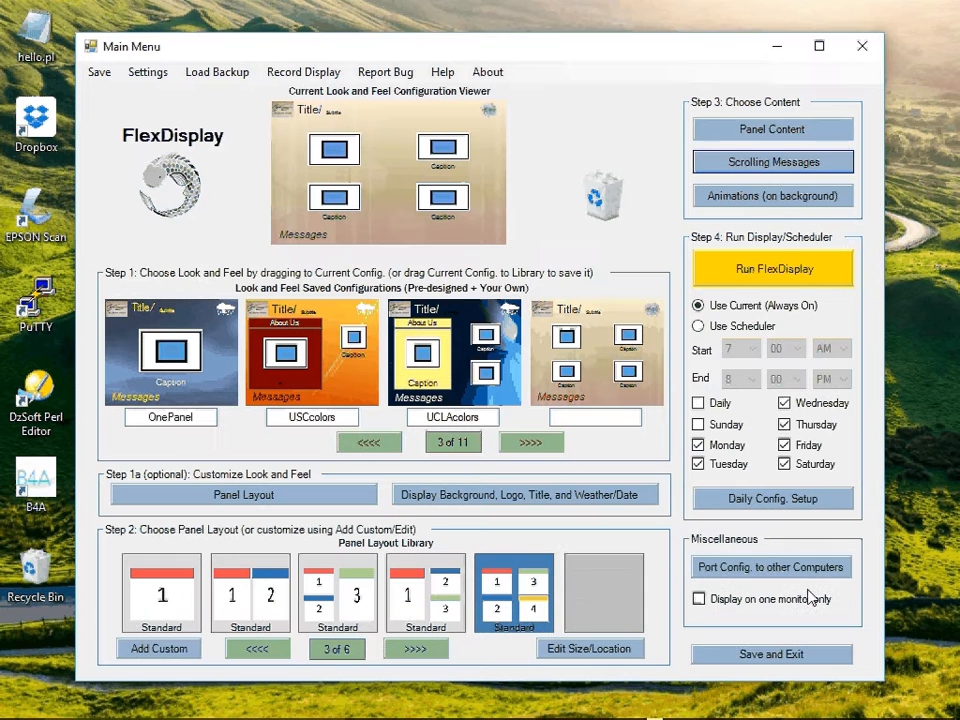
click(780, 281)
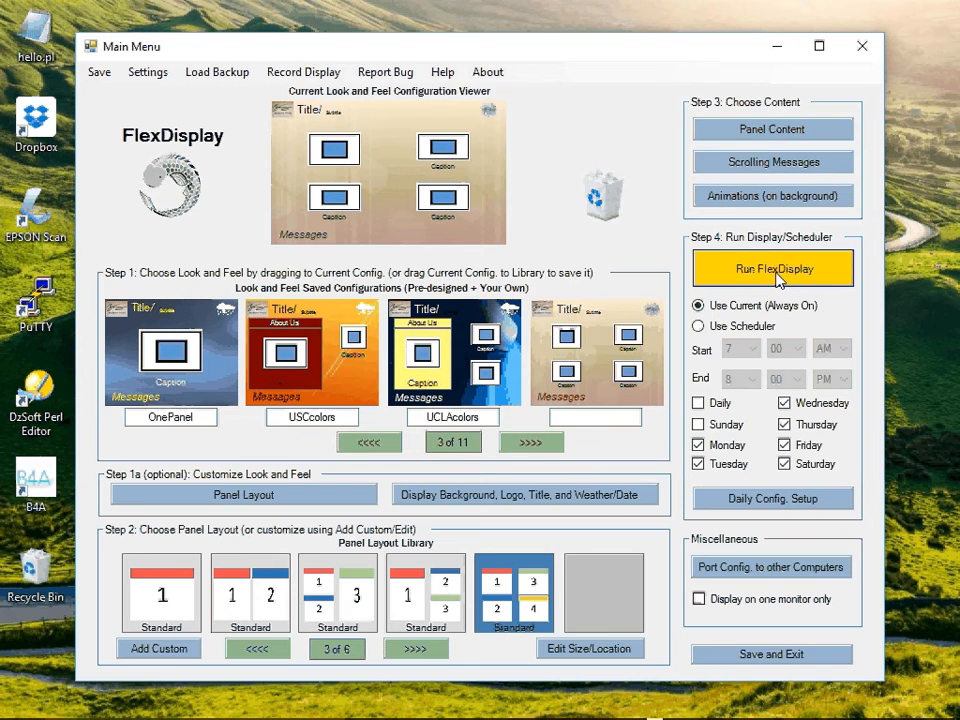